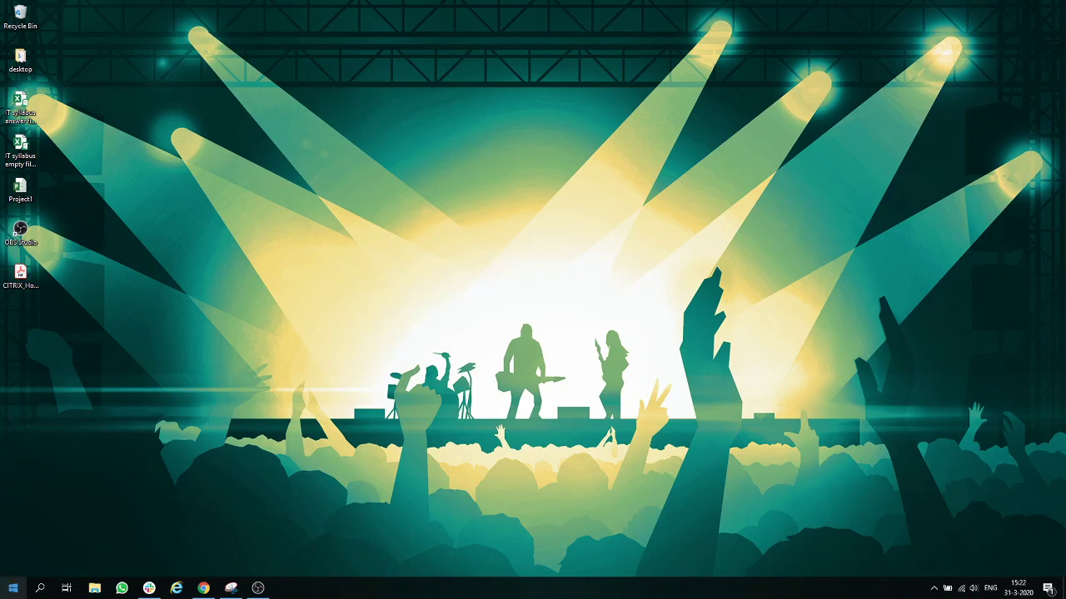
# Search the Start menu for 'project', clear the search, and reopen the Start menu app list.
pyautogui.click(13, 588)
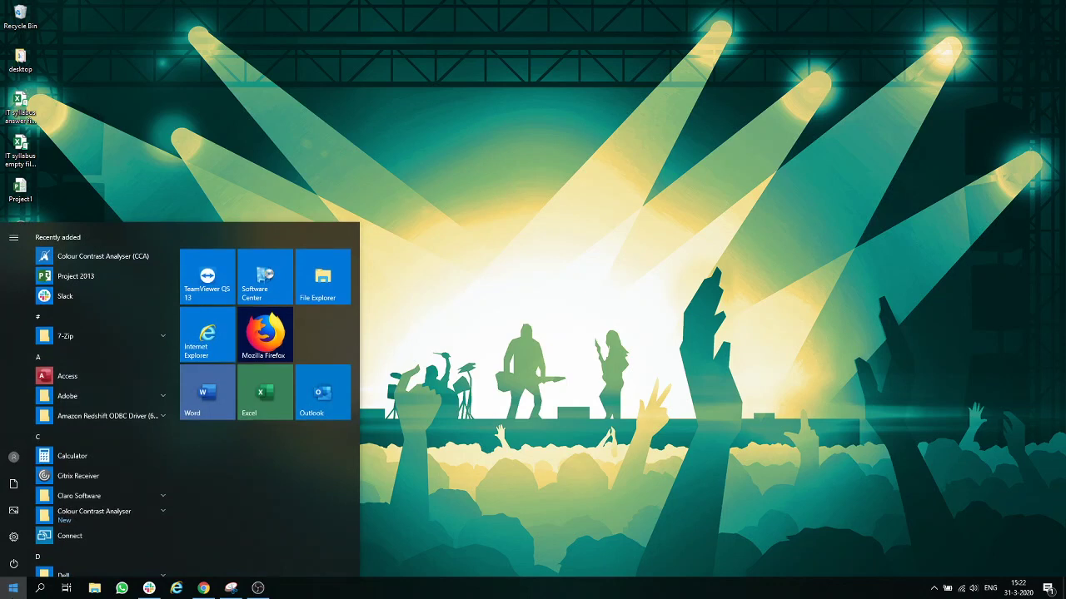
pyautogui.moveTo(102, 455)
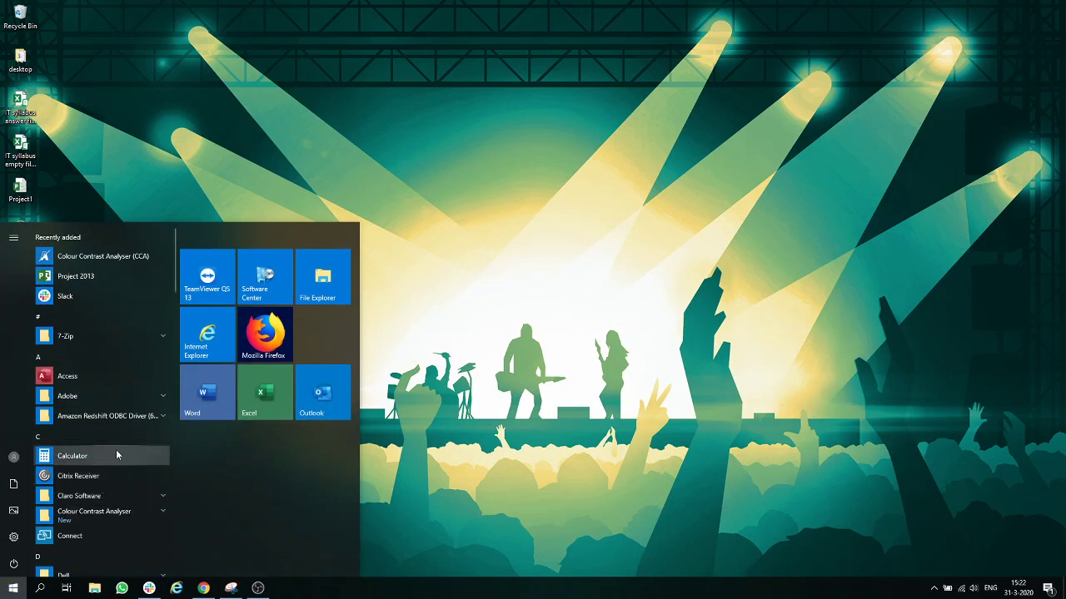
pyautogui.write('pro')
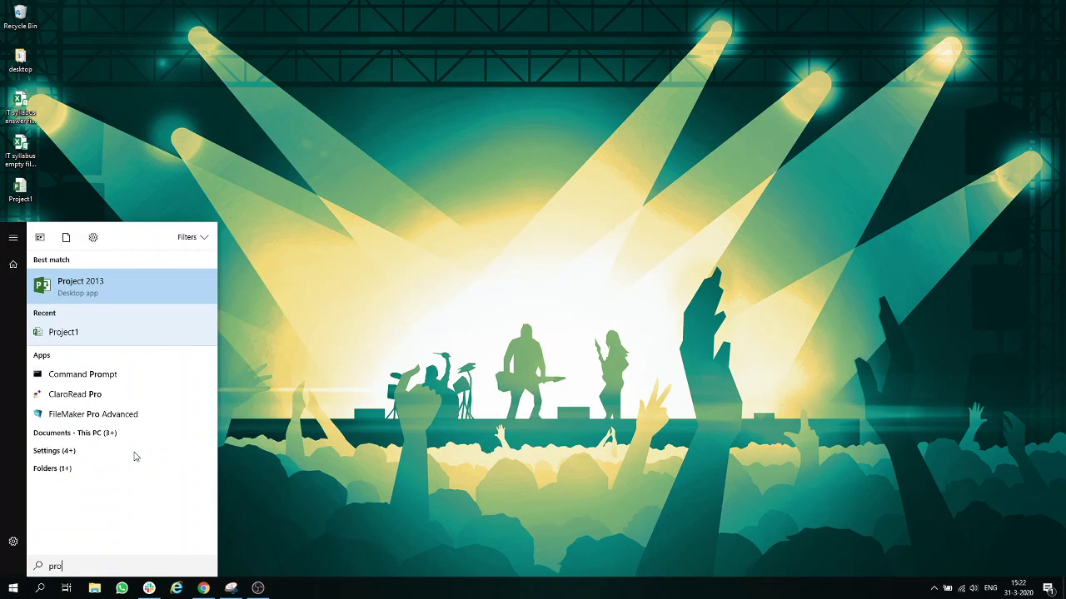
pyautogui.write('ject')
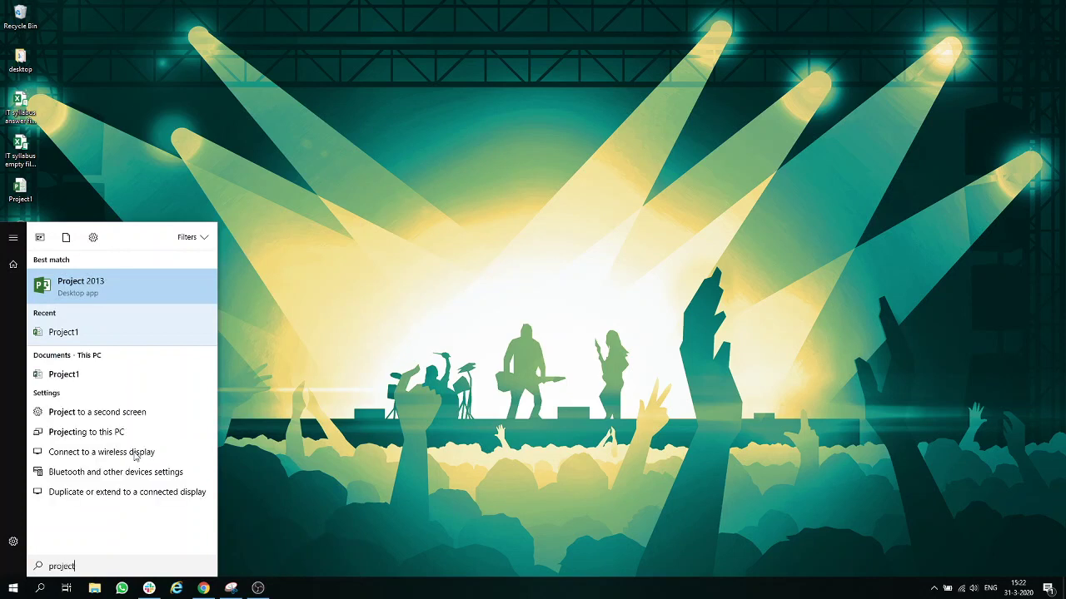
pyautogui.press('BackSpace')
pyautogui.press('BackSpace')
pyautogui.press('BackSpace')
pyautogui.press('BackSpace')
pyautogui.press('BackSpace')
pyautogui.press('BackSpace')
pyautogui.press('BackSpace')
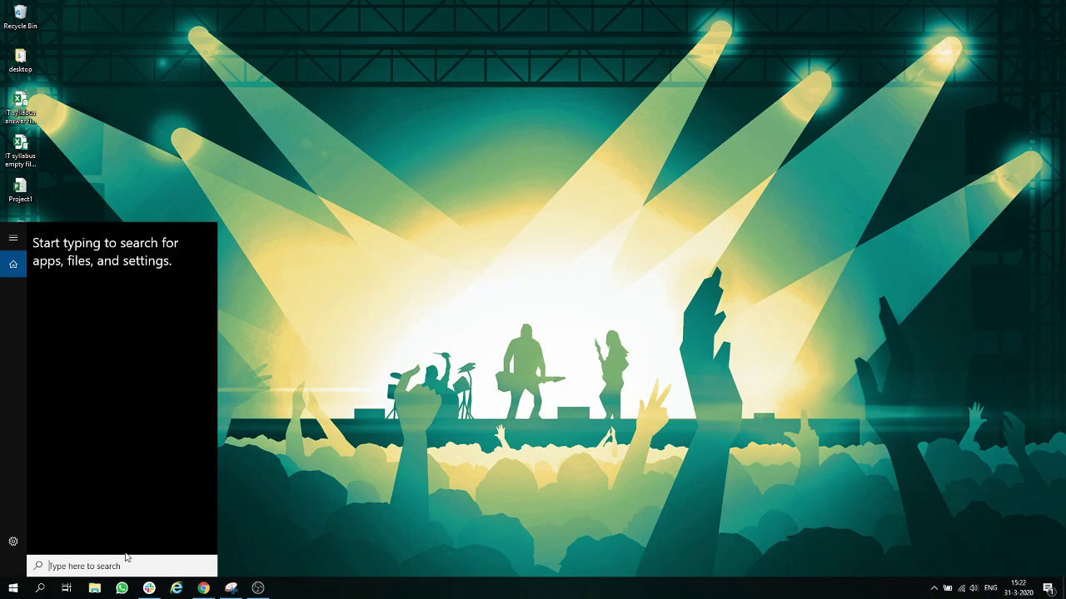
pyautogui.click(243, 477)
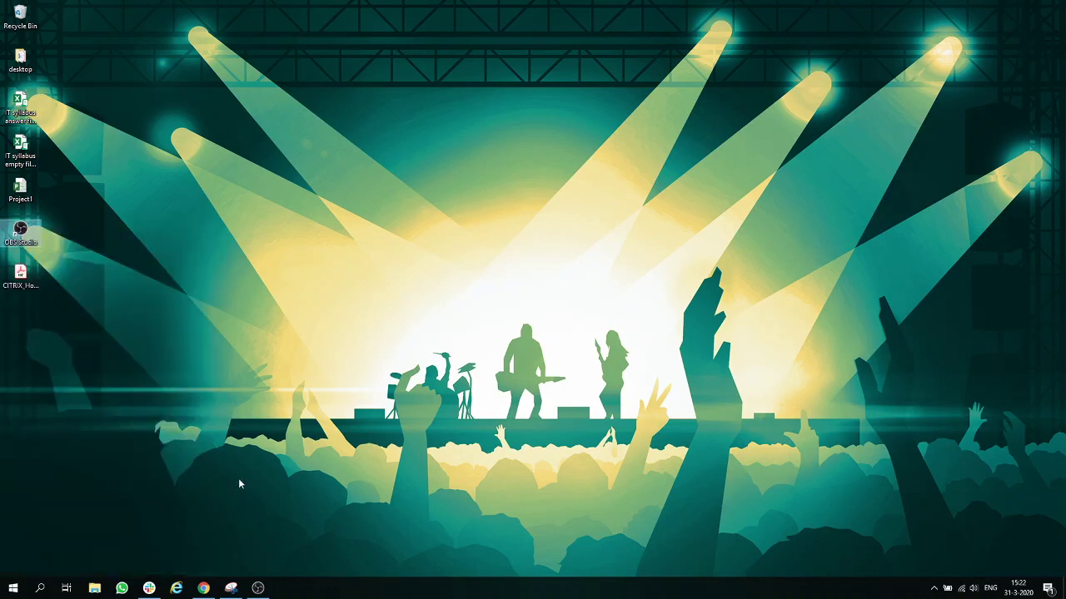
pyautogui.click(13, 589)
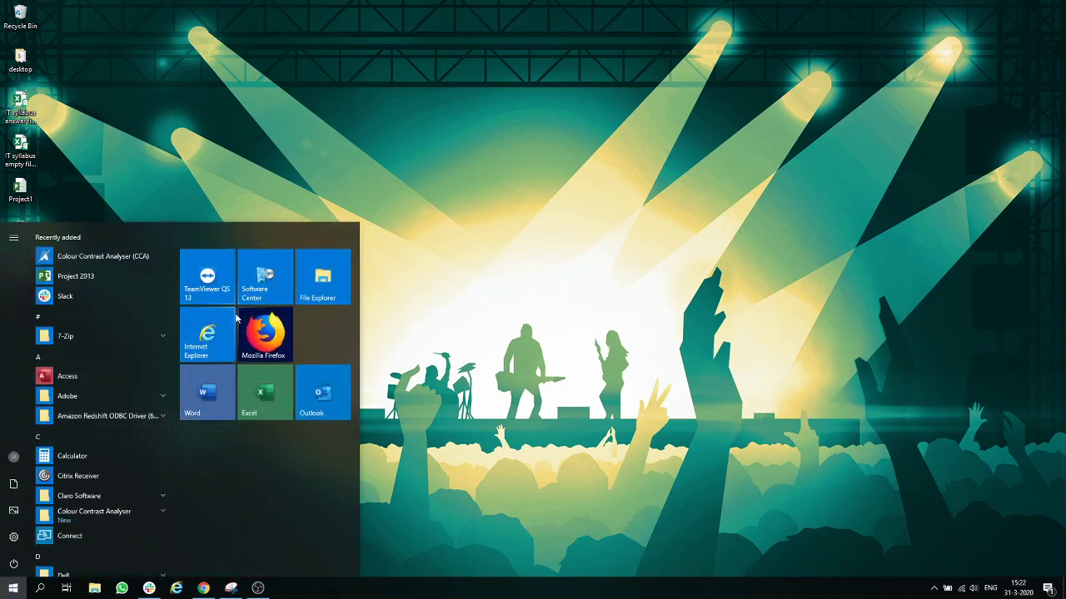
# In Software Center, search 'project', confirm Microsoft Project Professional 2013 English is installed, then close it.
pyautogui.click(259, 286)
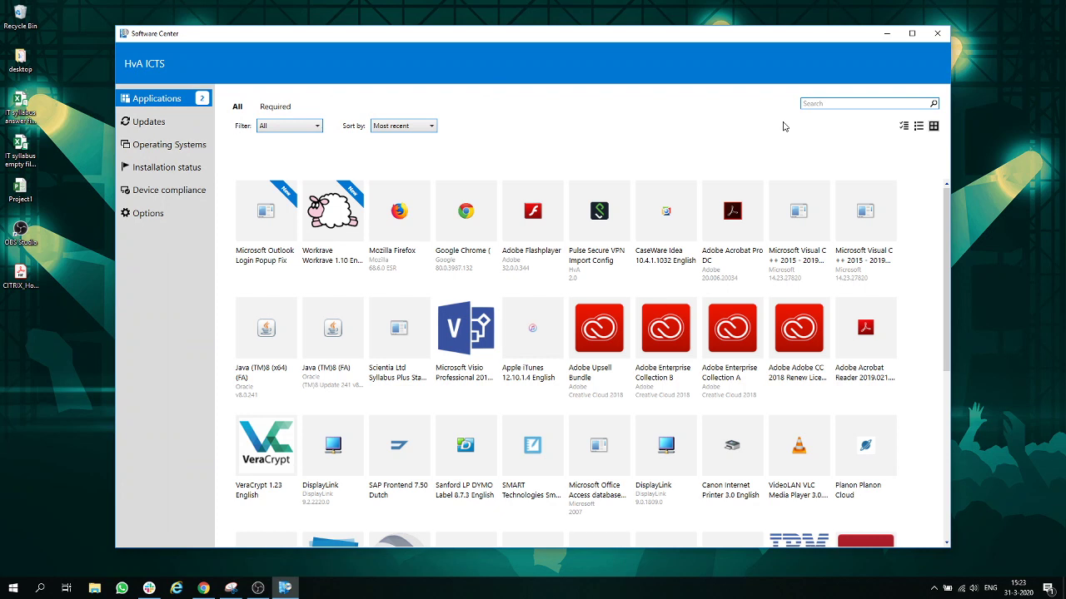
pyautogui.click(816, 102)
pyautogui.write('project')
pyautogui.press('Return')
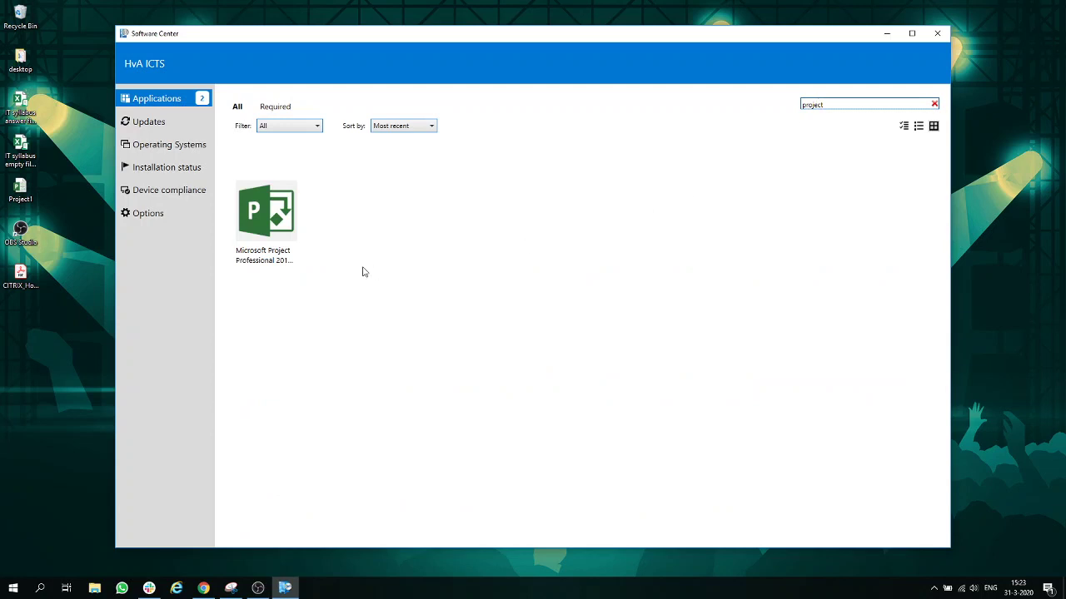
pyautogui.click(278, 246)
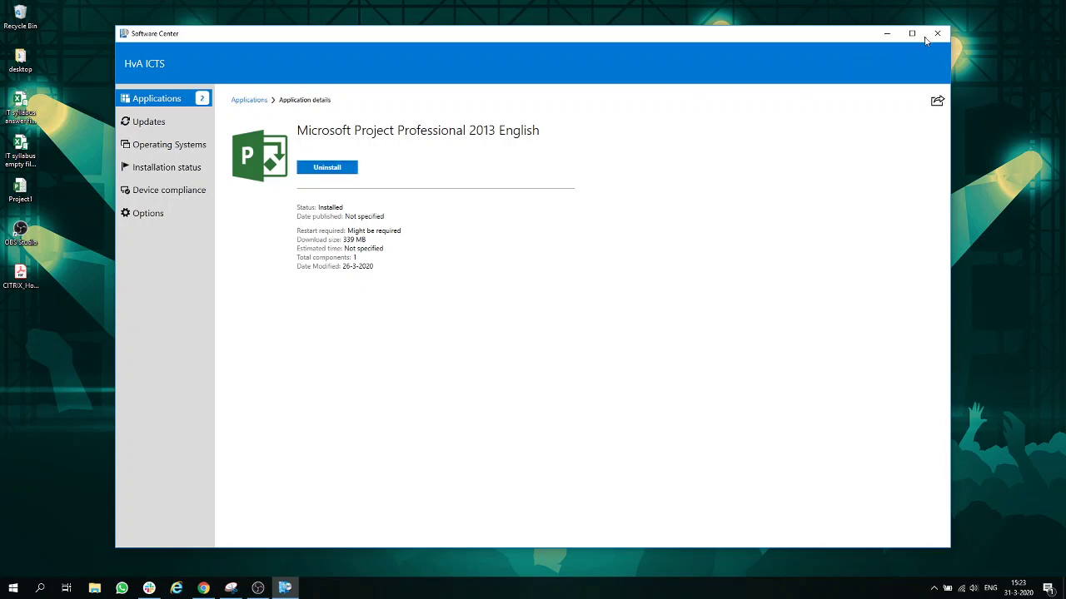
pyautogui.click(936, 35)
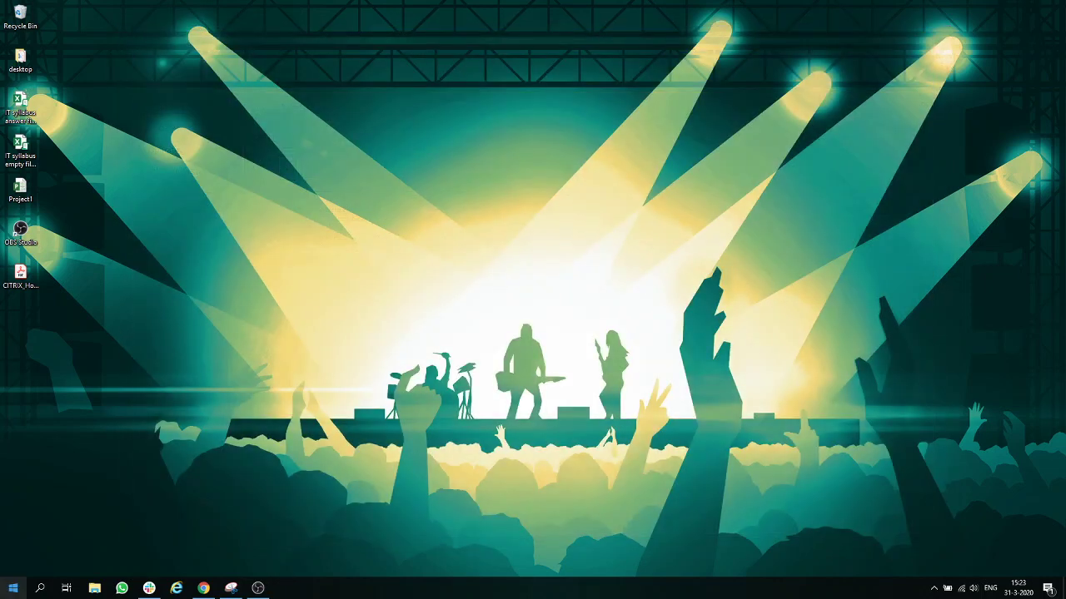
# Launch Project 2013 from the Start menu's Recently added list.
pyautogui.click(12, 588)
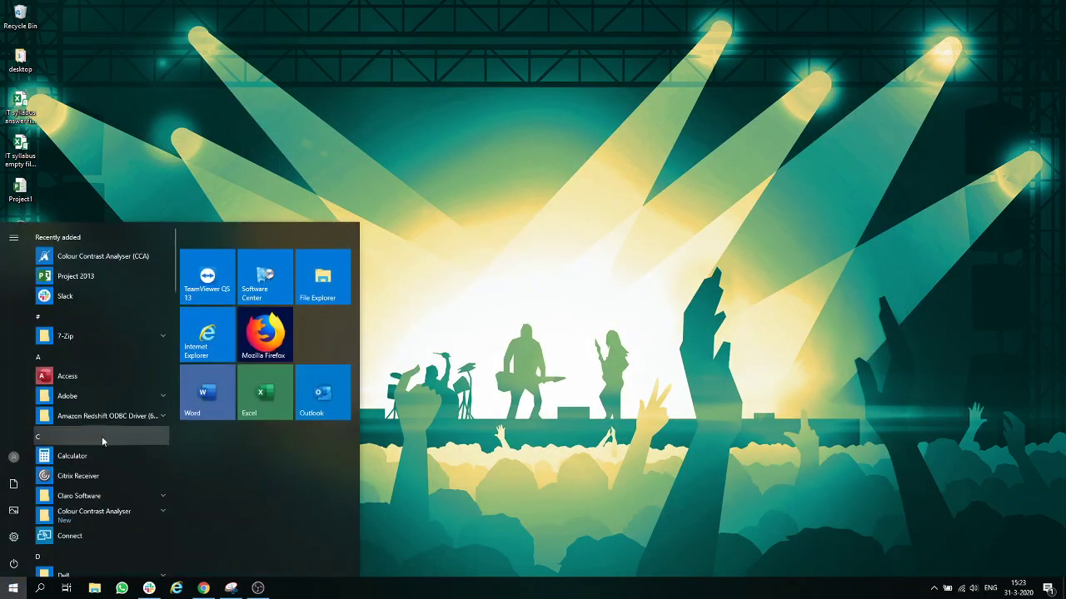
pyautogui.click(103, 275)
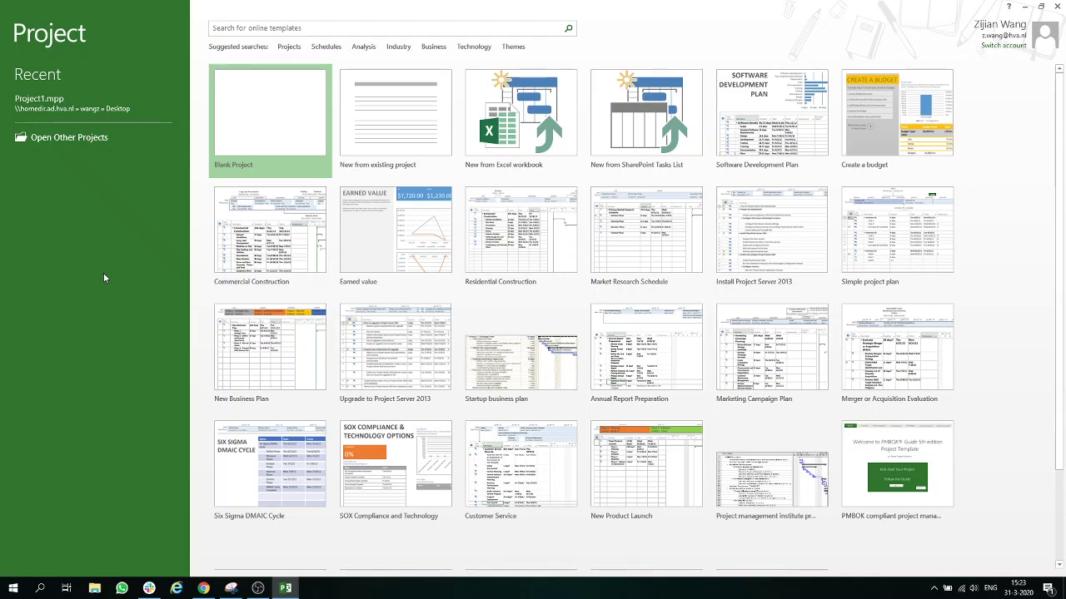
# Create a blank Project1 and inspect the first task's Duration, Start and Finish cells.
pyautogui.click(258, 136)
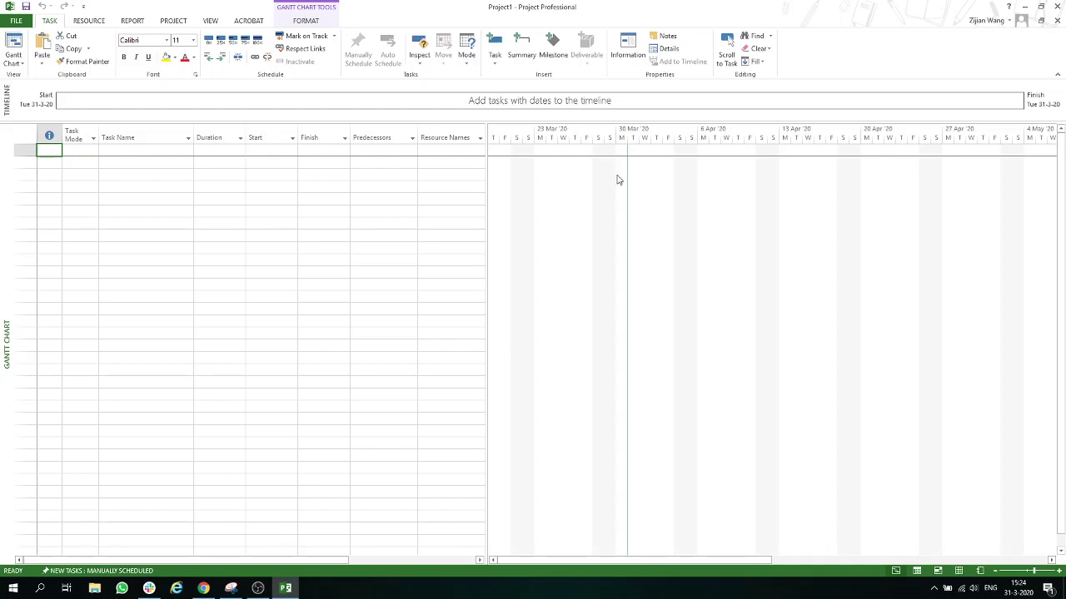
pyautogui.click(218, 151)
pyautogui.click(265, 150)
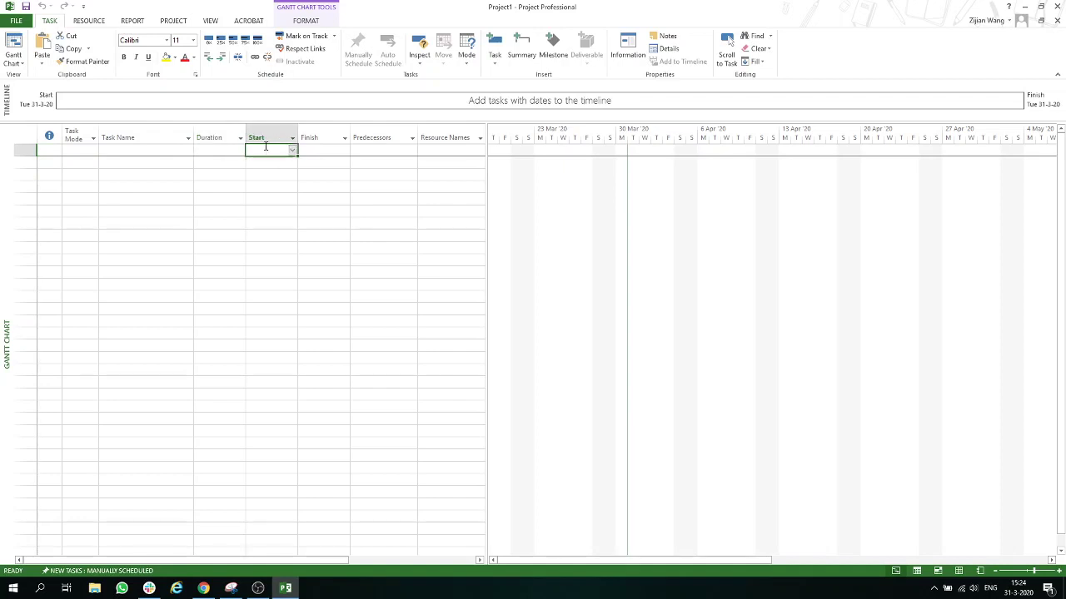
pyautogui.click(306, 150)
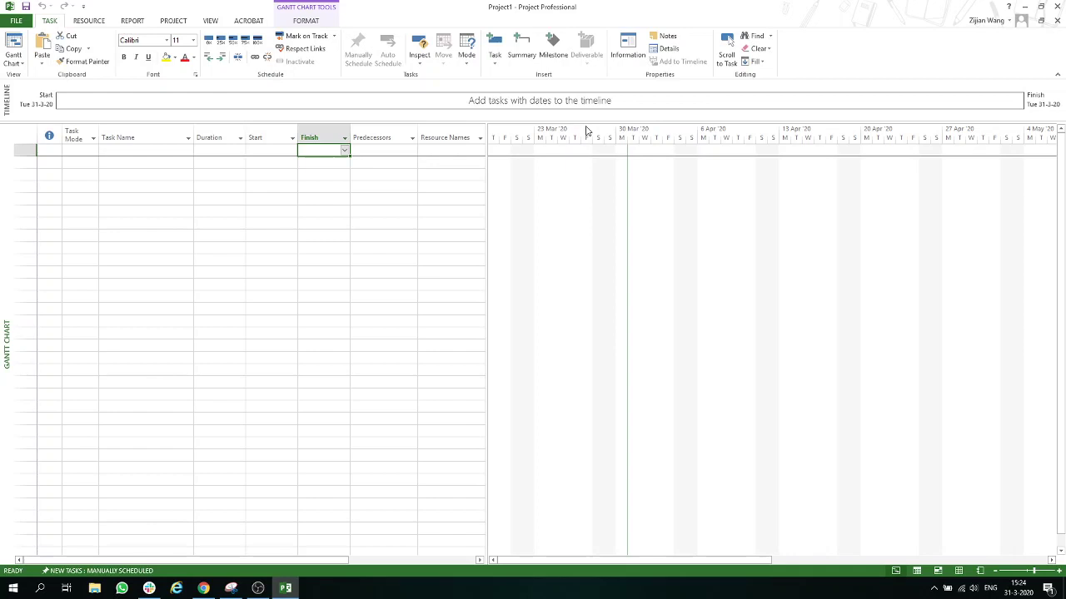
pyautogui.click(174, 21)
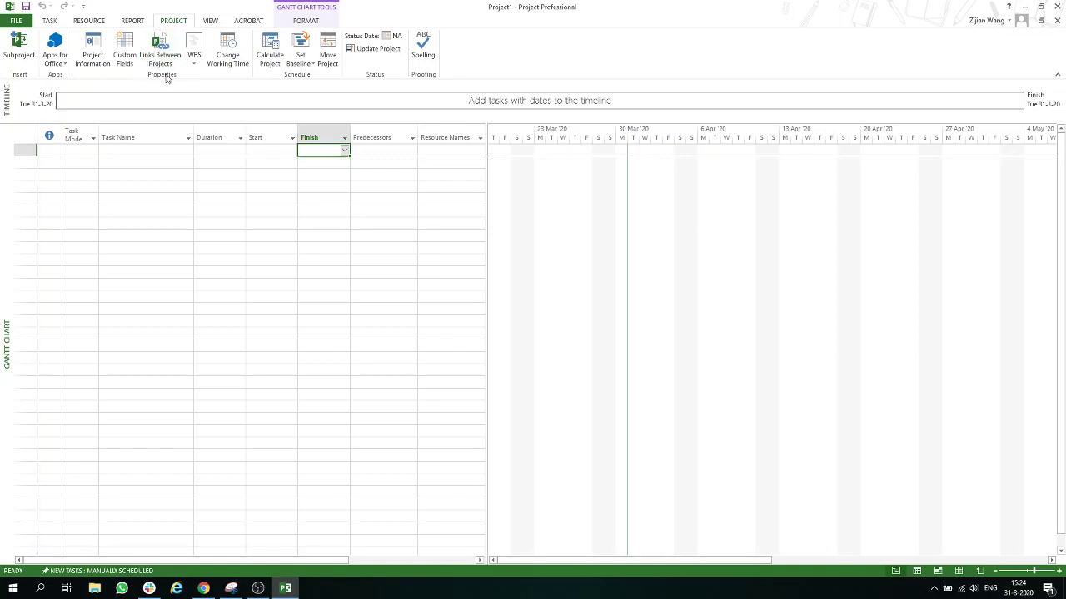
# Set the Project Information start date to 8-6-2020, giving Mon 8-6-20.
pyautogui.click(93, 56)
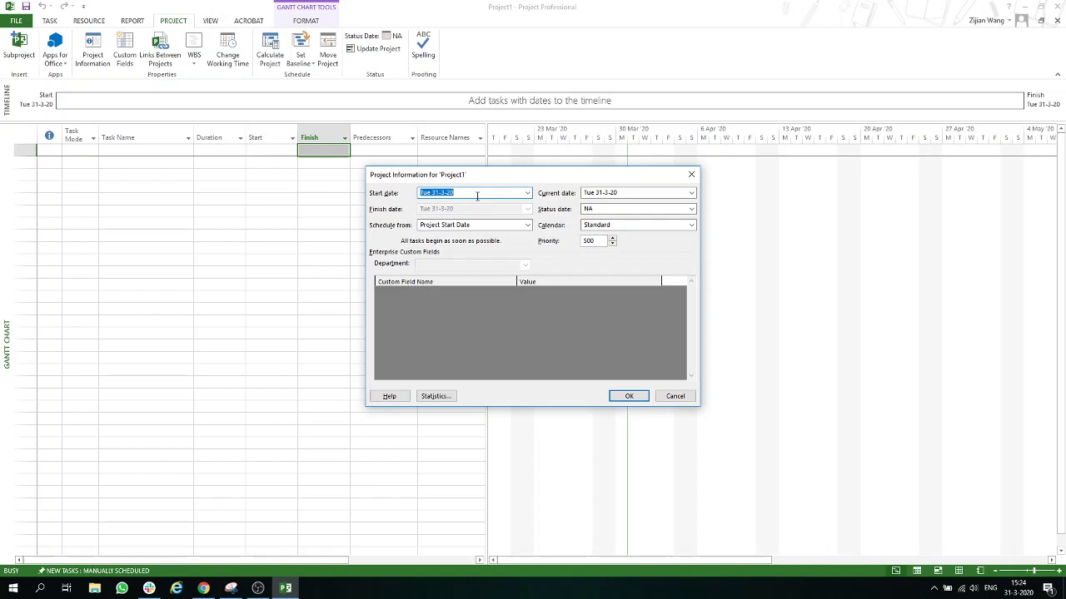
pyautogui.write('8-6-')
pyautogui.write('2')
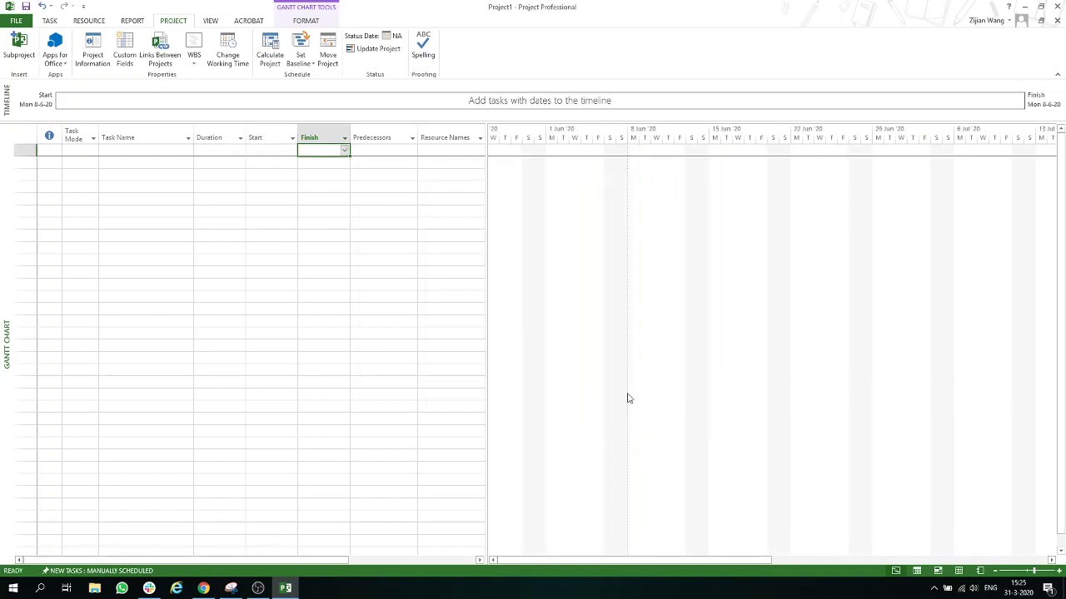
pyautogui.click(368, 148)
# Reselect the first task's Finish cell and bring the OBS Studio window to the front.
pyautogui.click(324, 150)
pyautogui.click(259, 591)
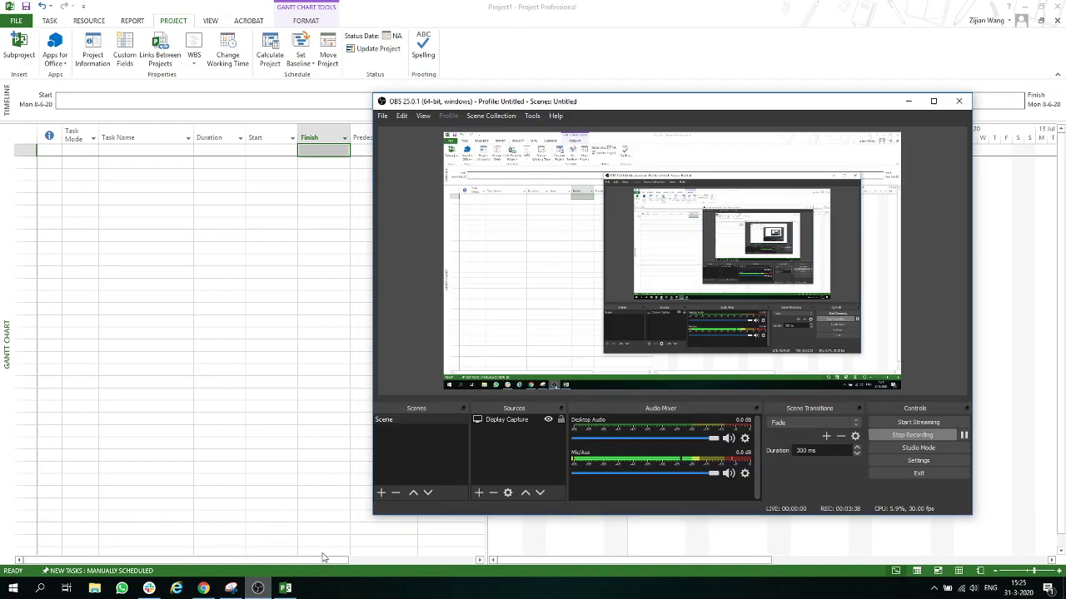